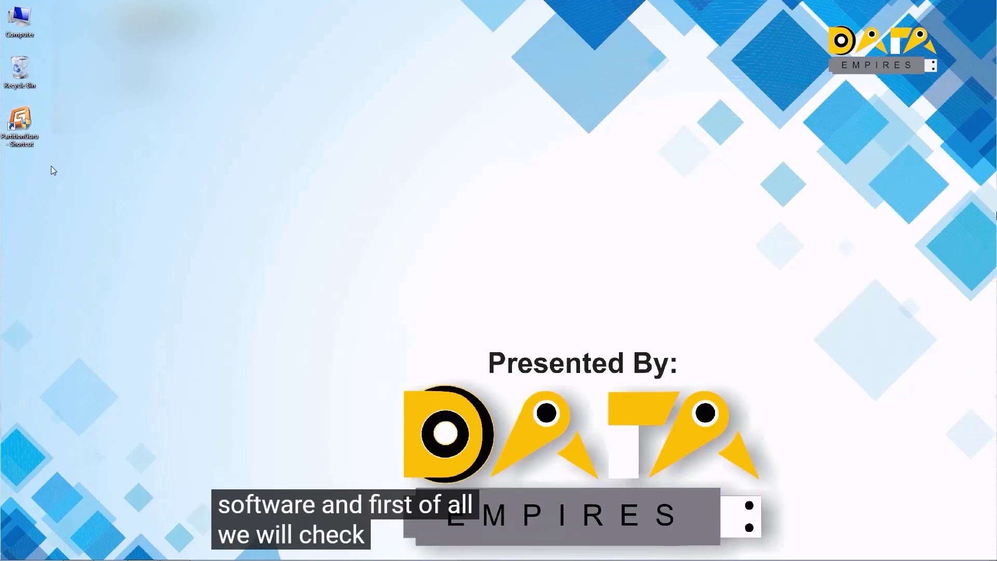
Open Disk Management in the Computer Management console.
right_click(19, 21)
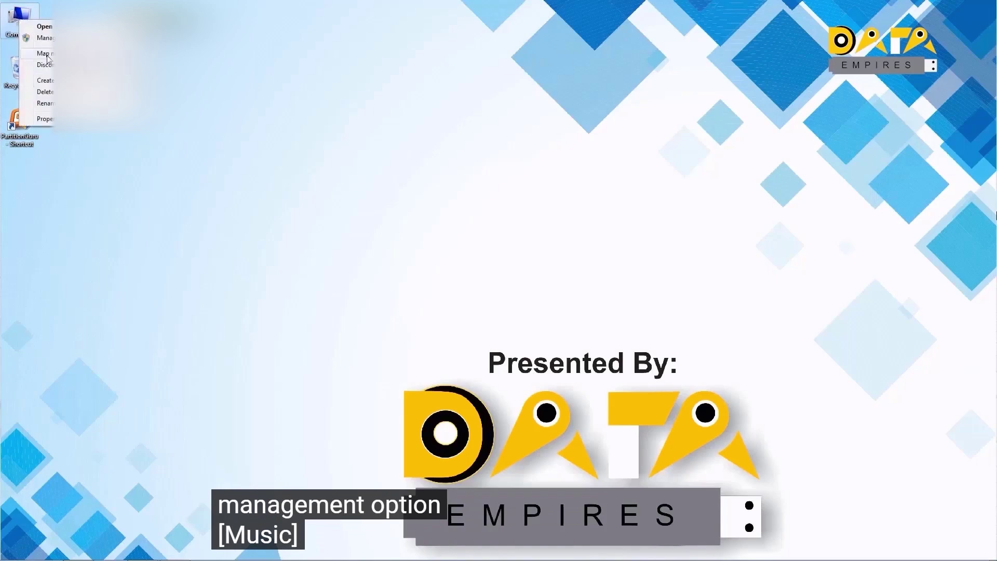
click(47, 39)
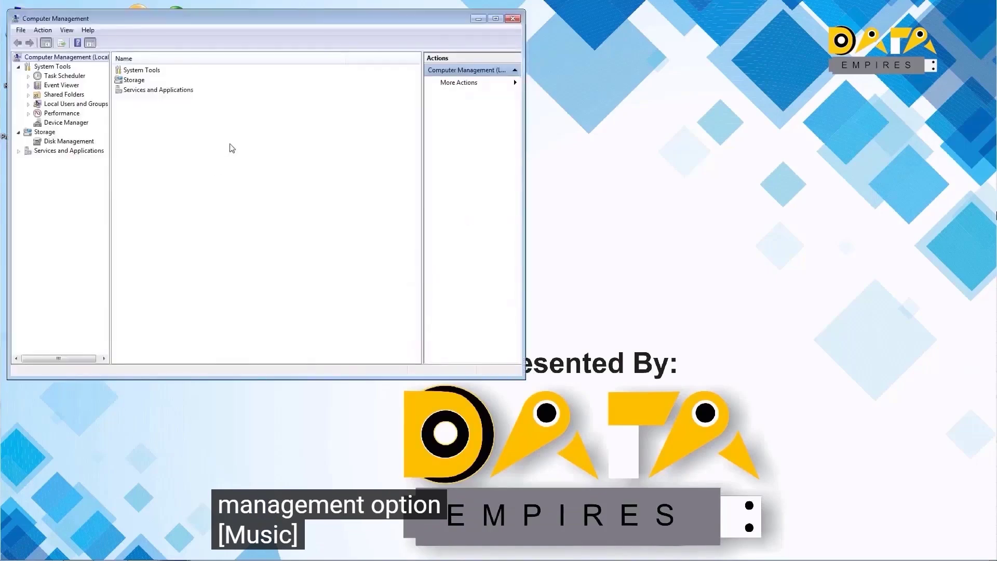
click(64, 144)
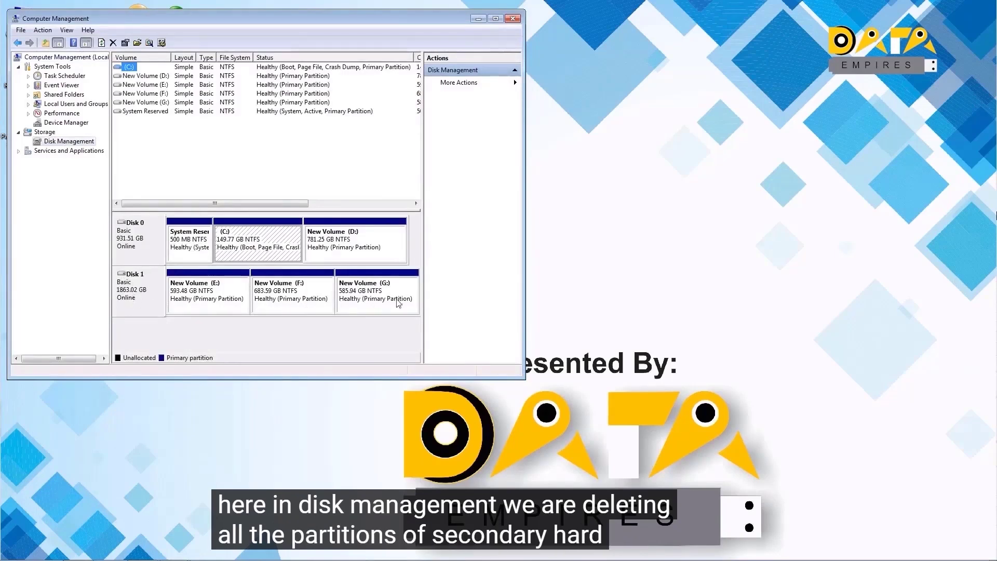
Delete volumes E:, F: and G: from Disk 1, confirming each deletion, and minimize the Computer Management window.
right_click(199, 288)
click(228, 392)
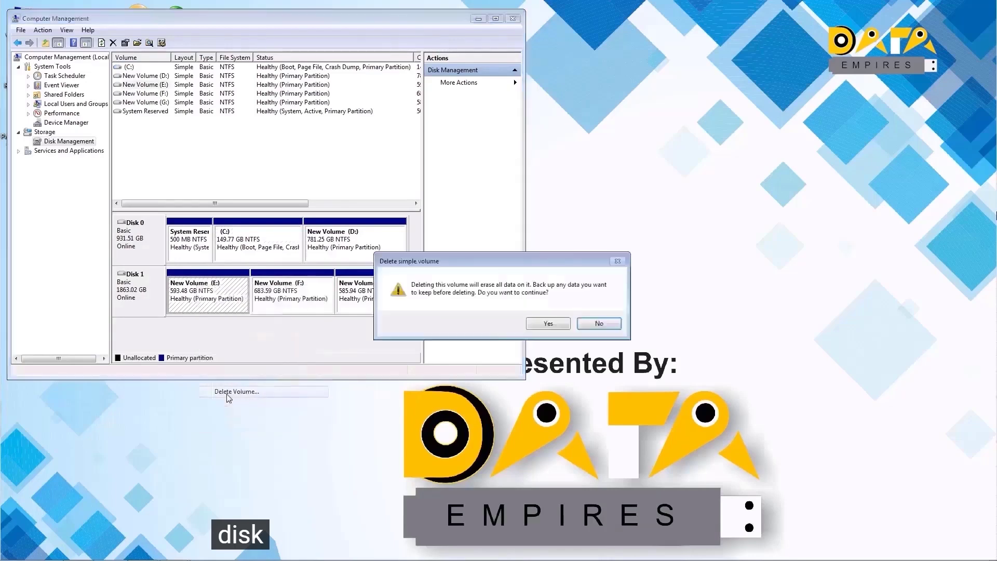
click(555, 325)
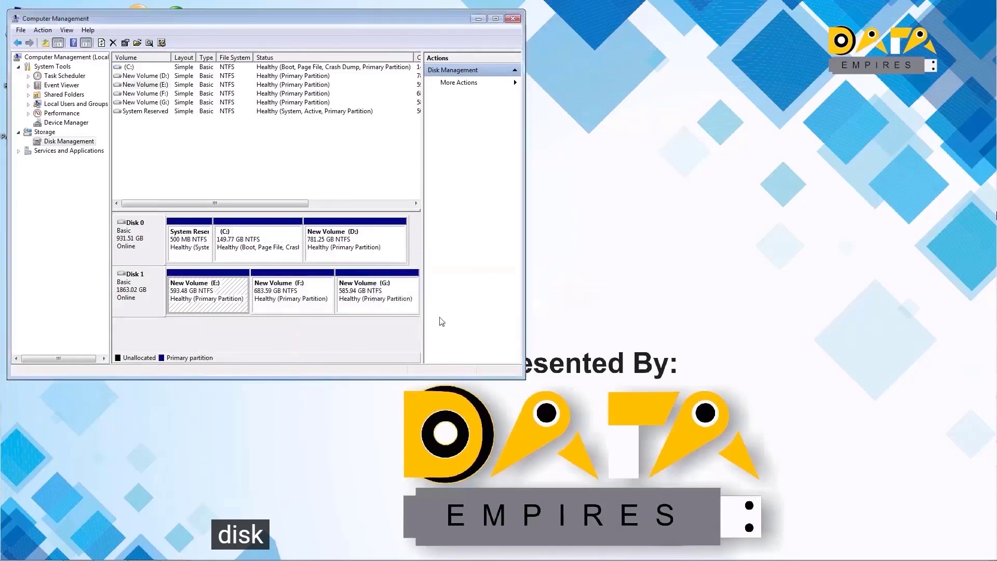
right_click(278, 294)
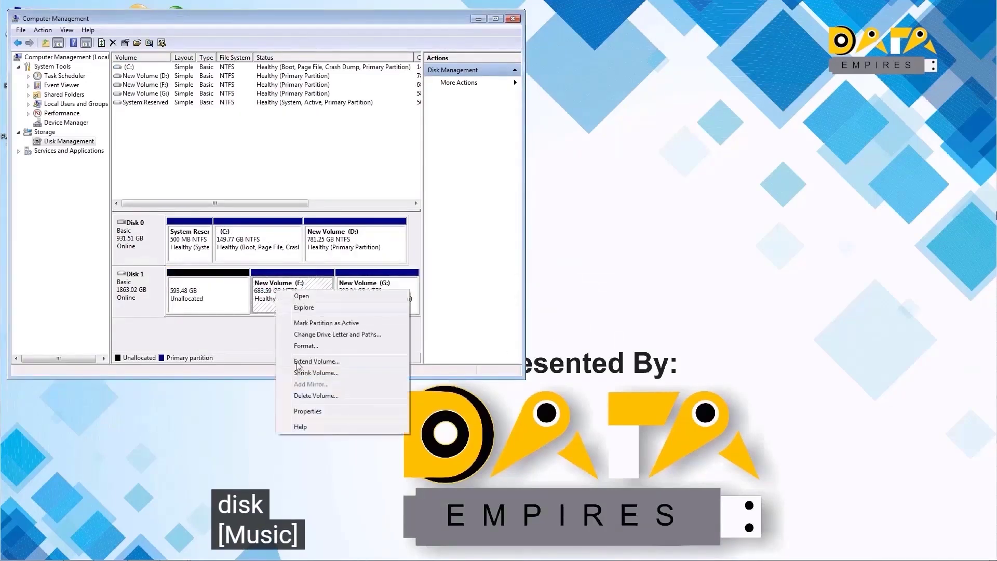
click(312, 396)
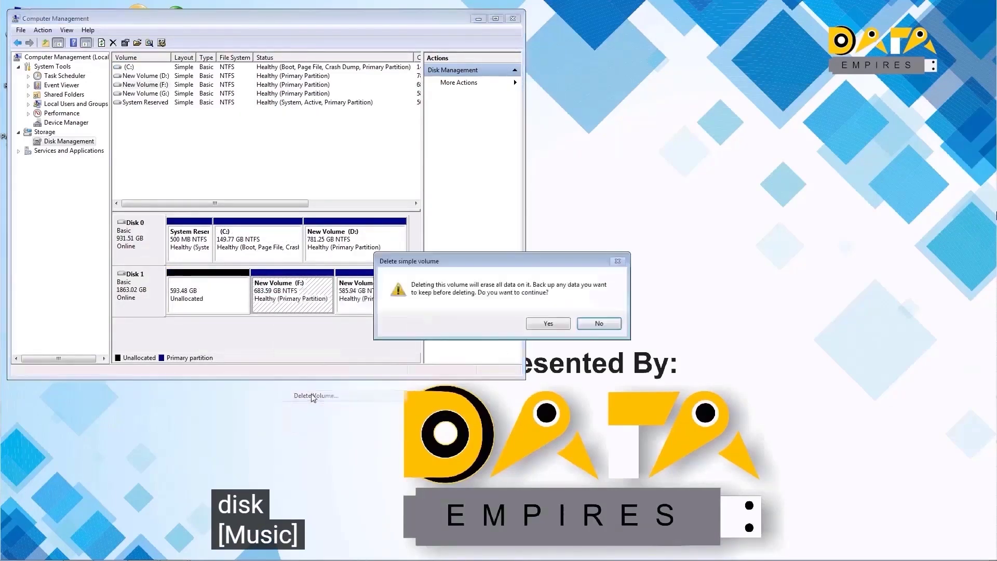
click(541, 331)
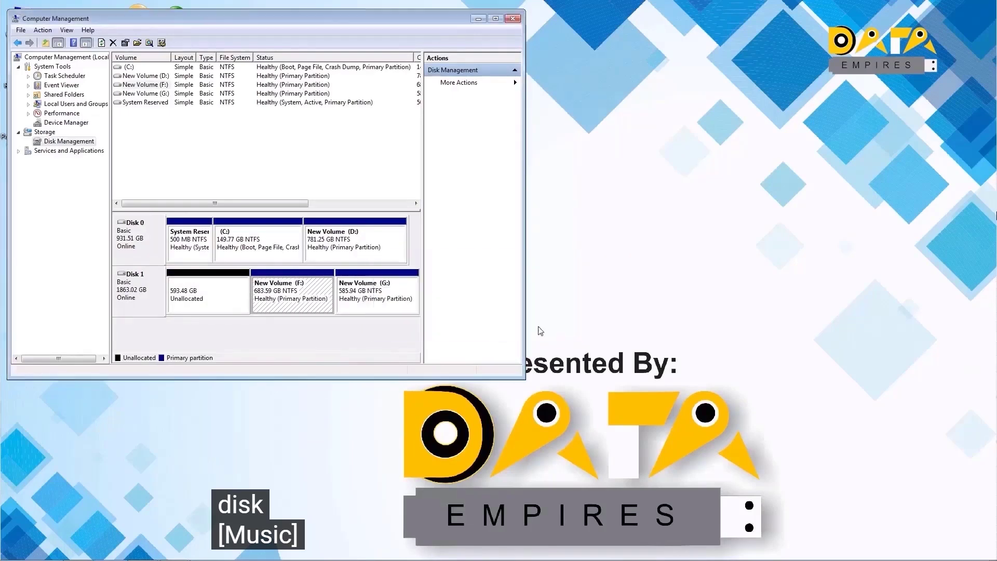
right_click(336, 296)
click(370, 400)
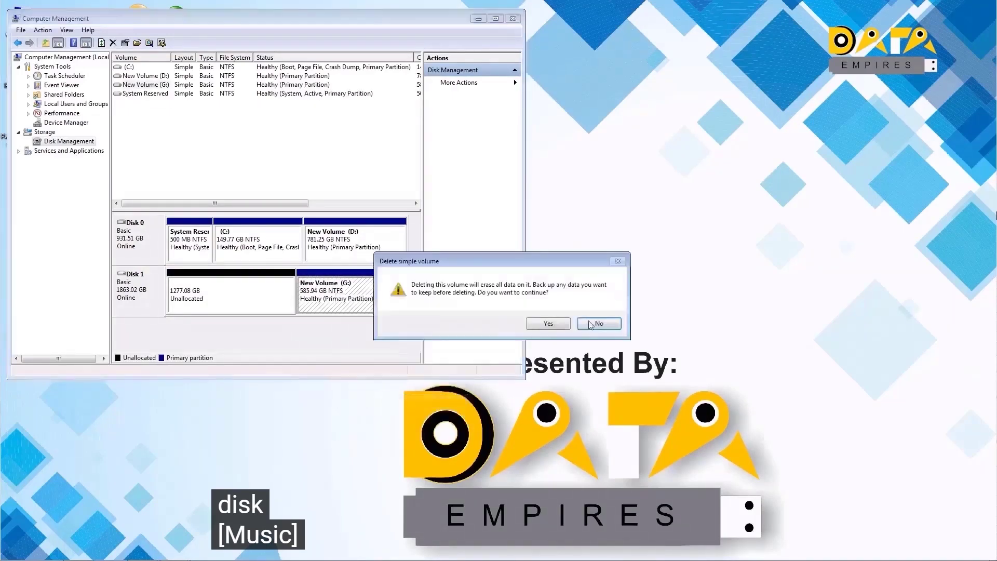
click(552, 326)
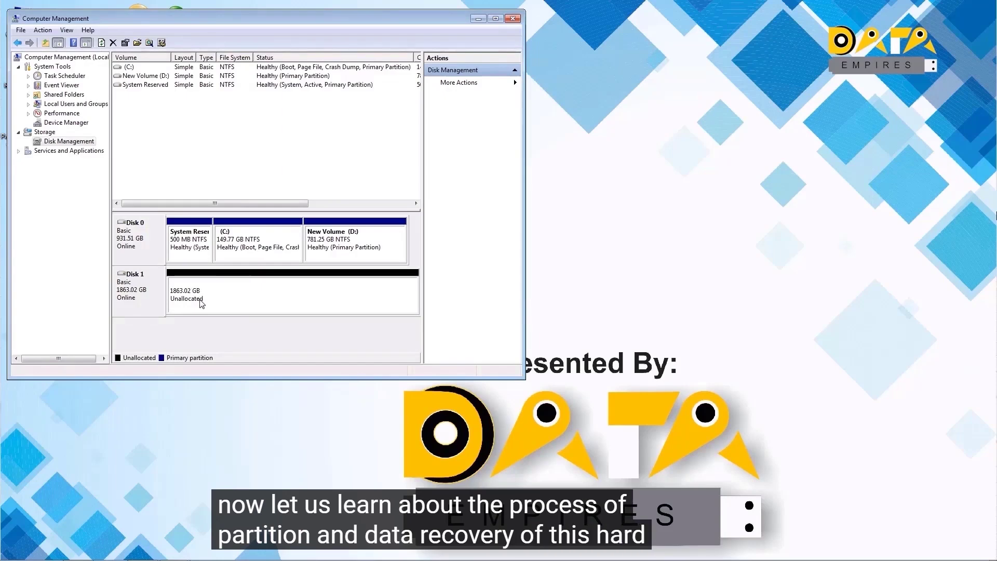
click(479, 19)
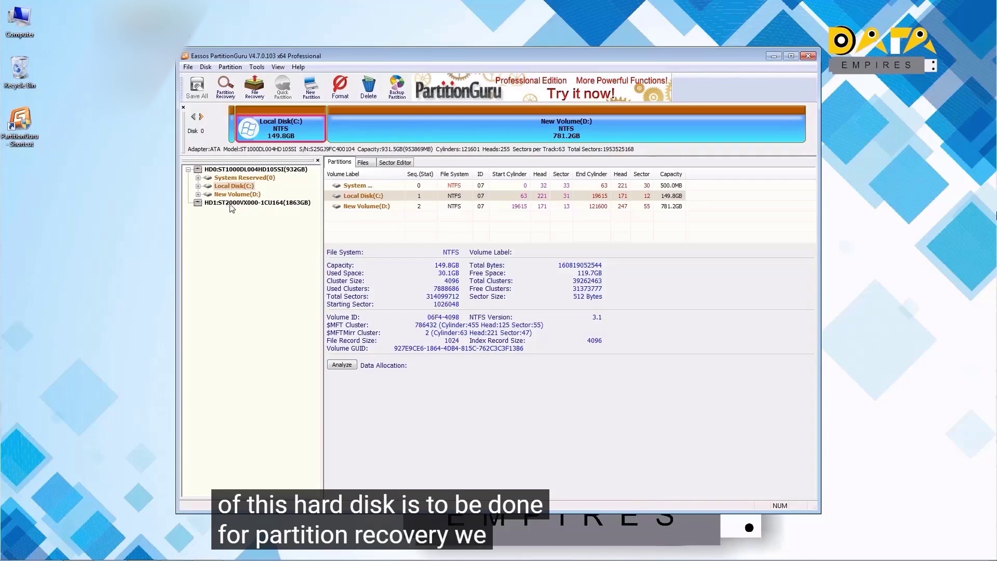
In PartitionGuru, start a lost-partition search on disk HD1 (ST2000VX000) with the range set to Whole Disk.
click(231, 203)
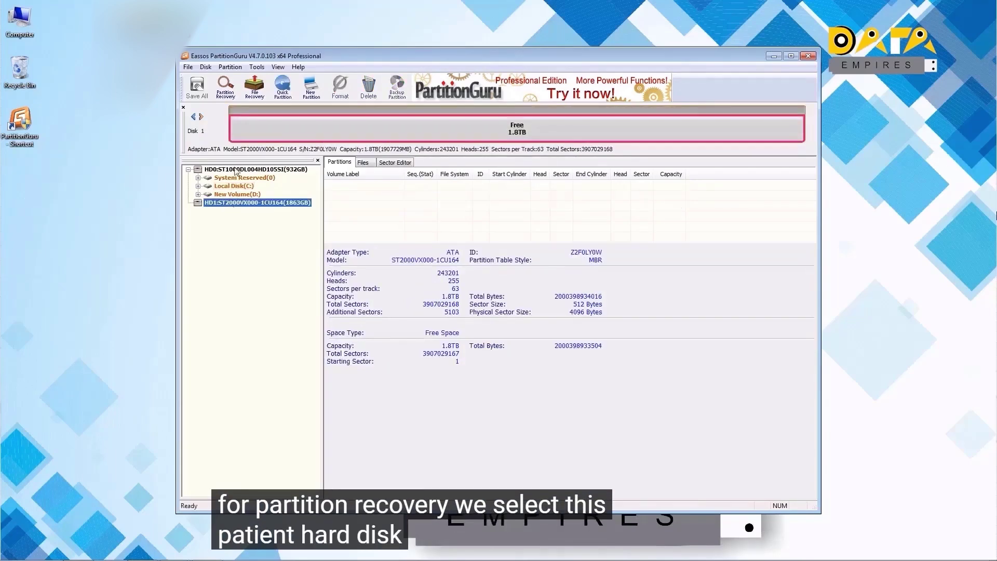
click(226, 94)
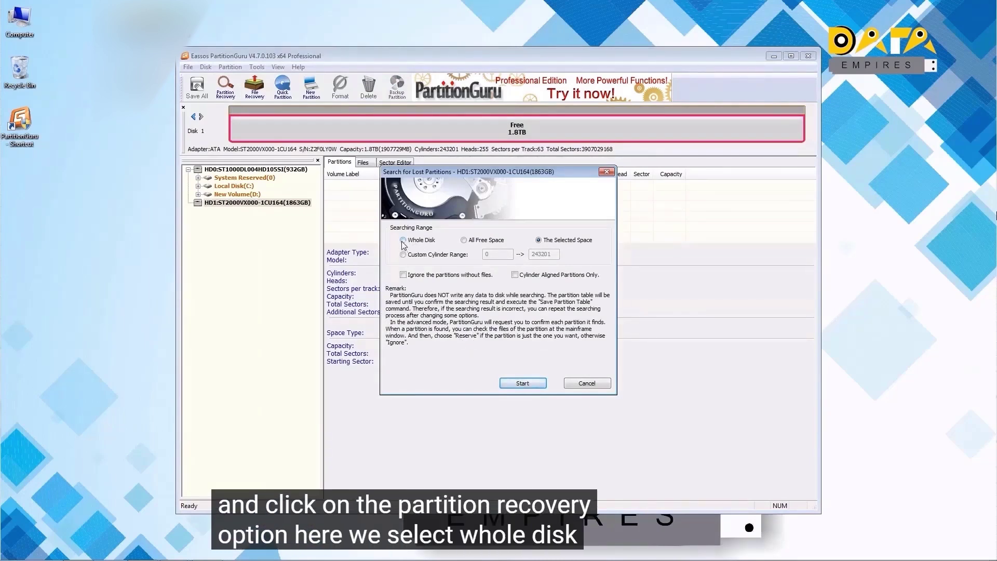
click(403, 241)
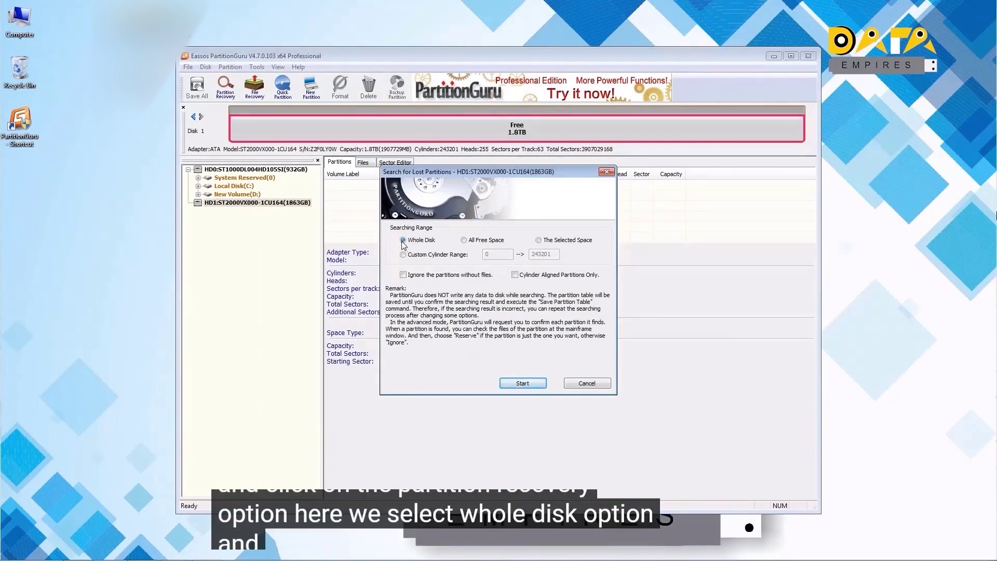
click(532, 385)
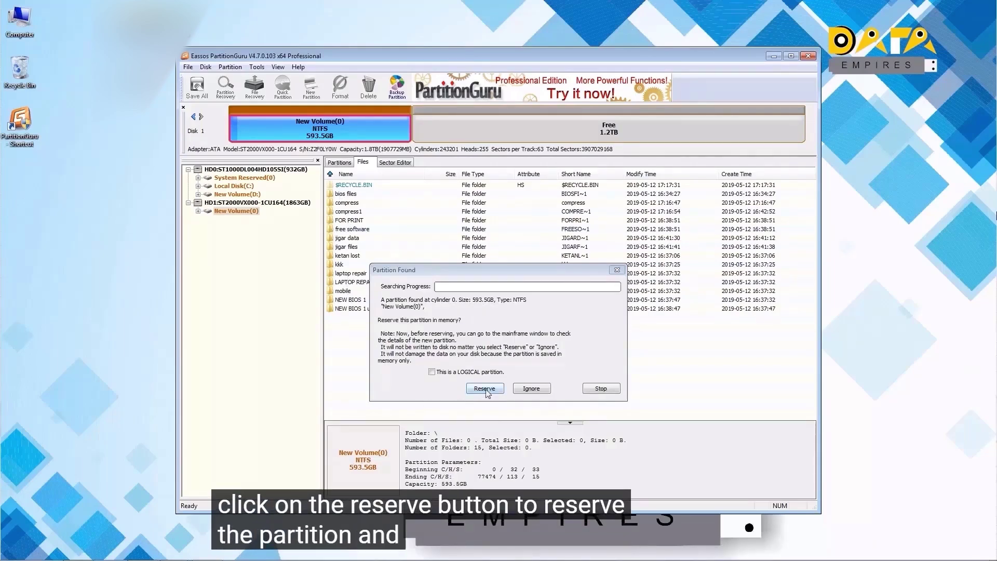
Reserve the found 593.5 GB, 683.6 GB and 585.9 GB NTFS partitions and dismiss the search summary.
click(486, 390)
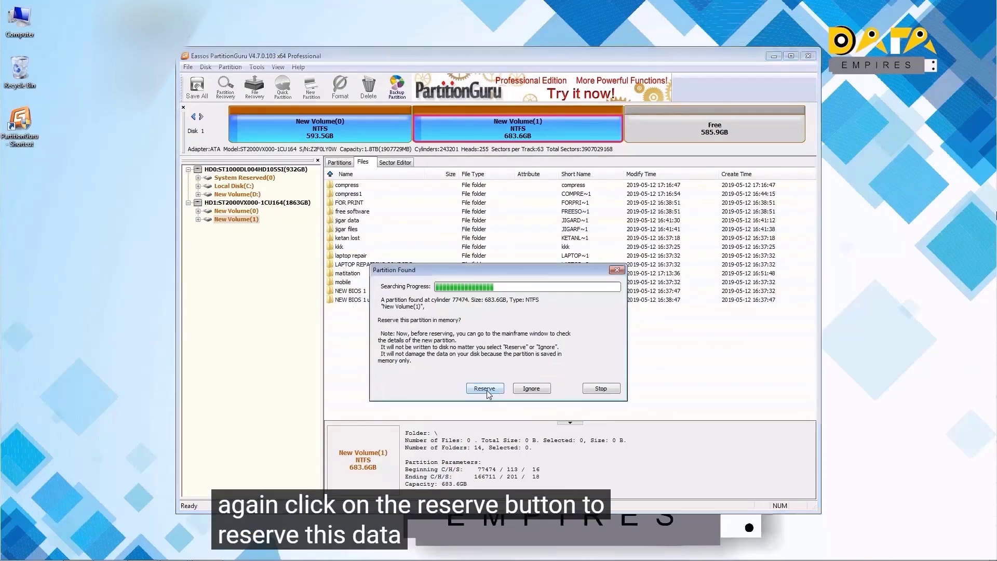
click(487, 390)
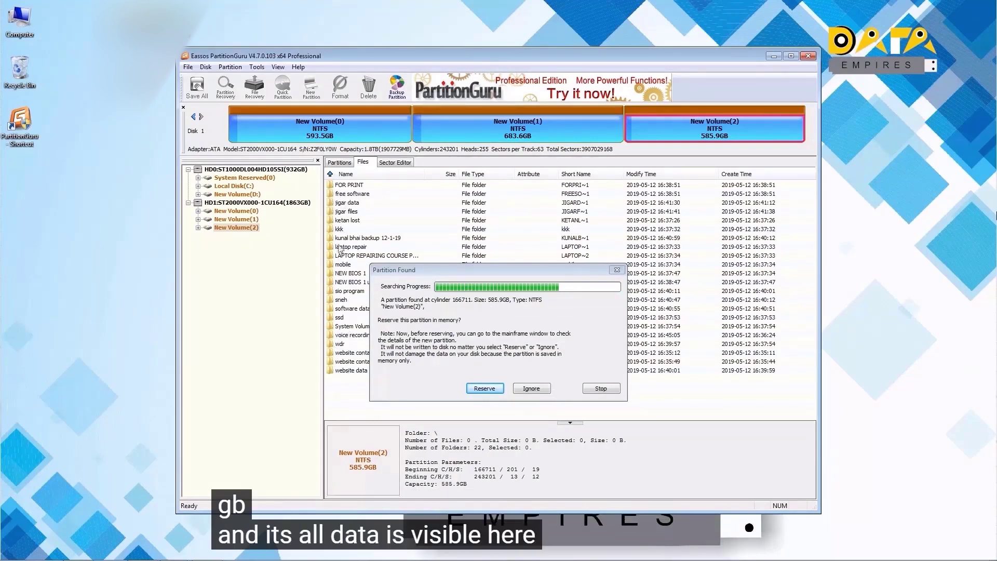
click(483, 389)
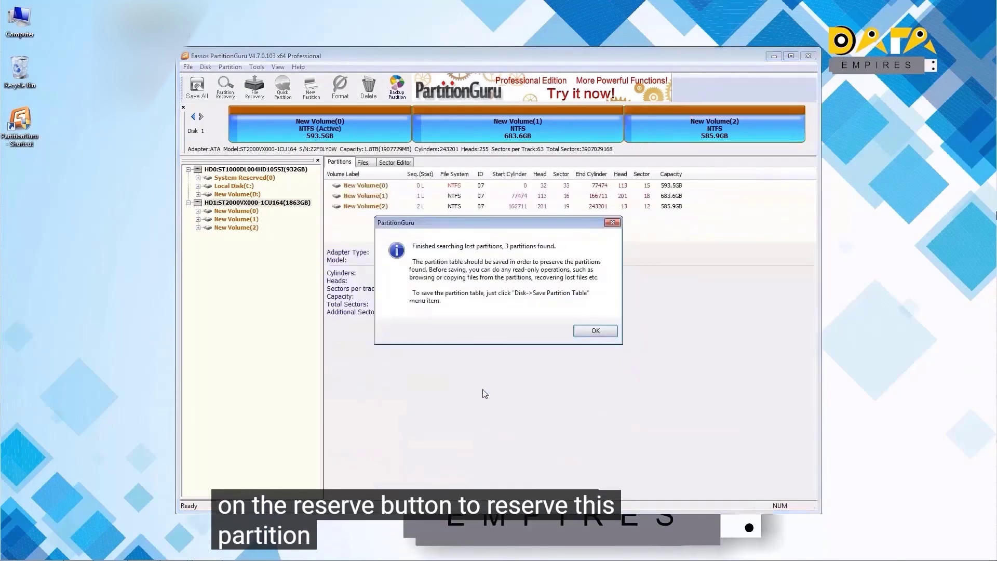
click(595, 331)
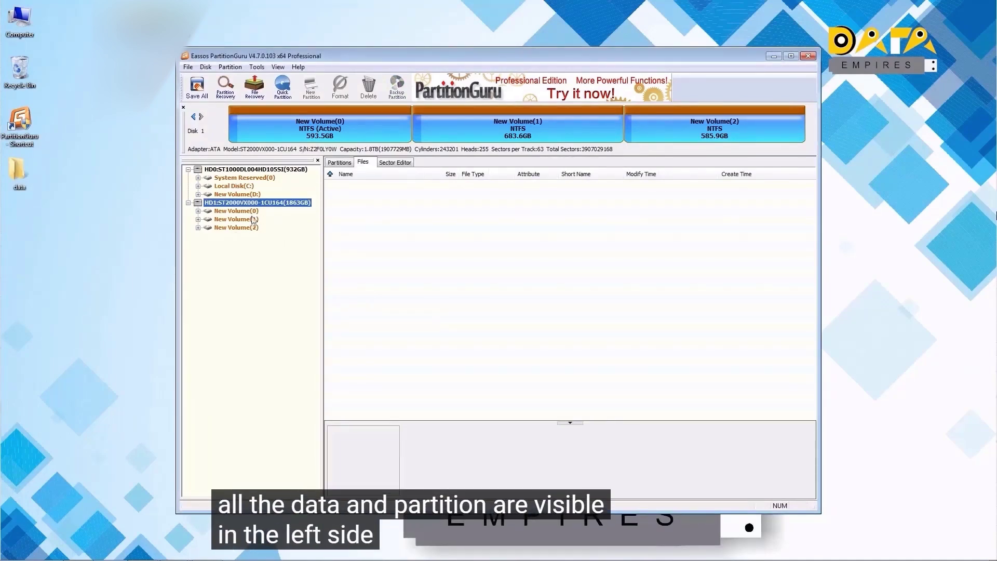
Examine the folder trees of New Volume(0) and New Volume(1) on HD1 and check which drives Windows lists.
click(198, 212)
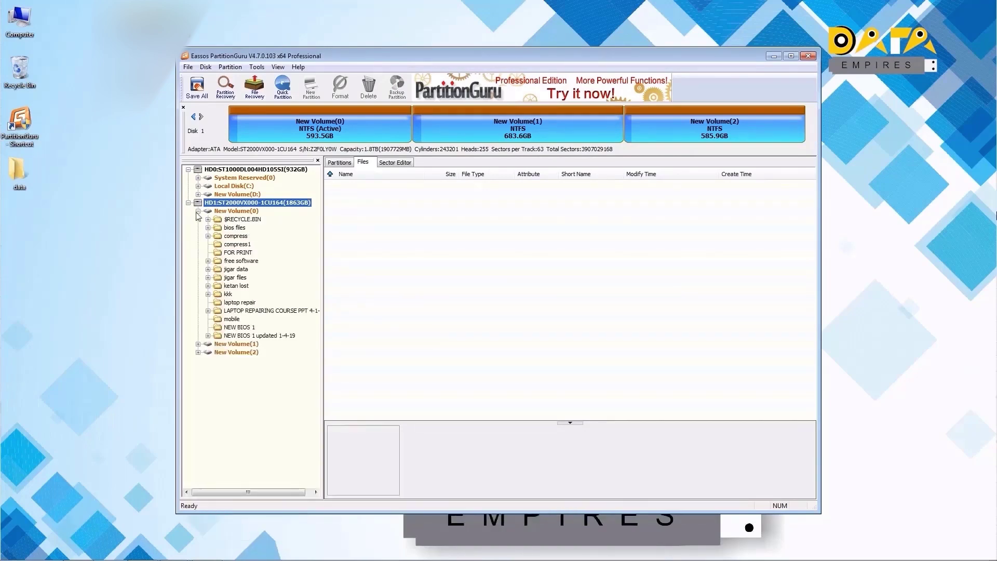
click(198, 212)
click(197, 220)
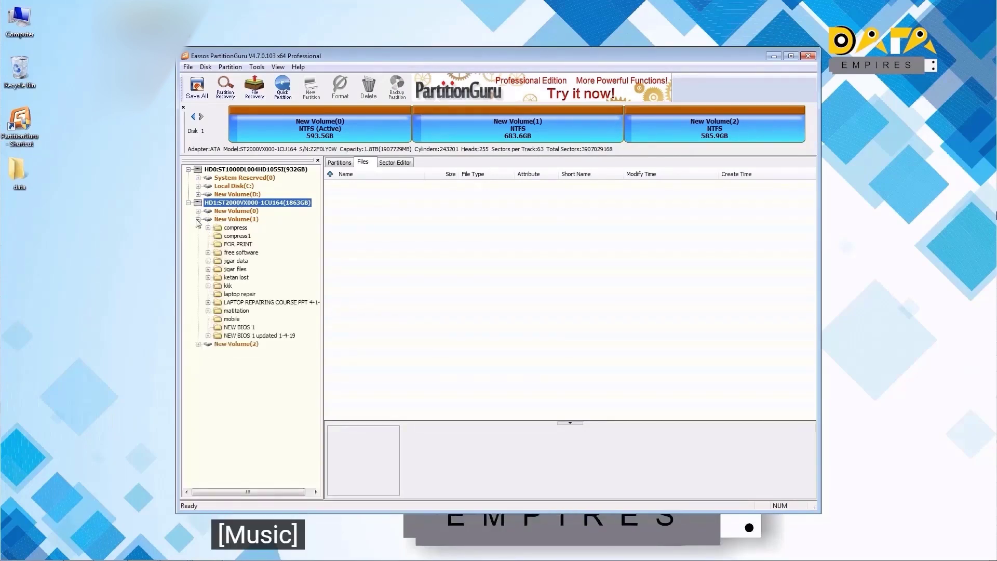
click(198, 219)
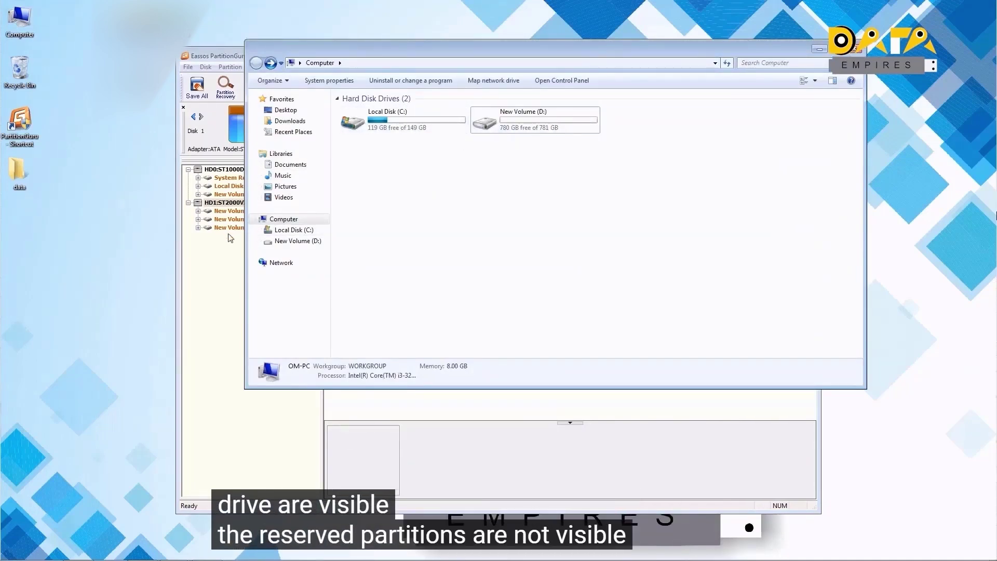
click(818, 50)
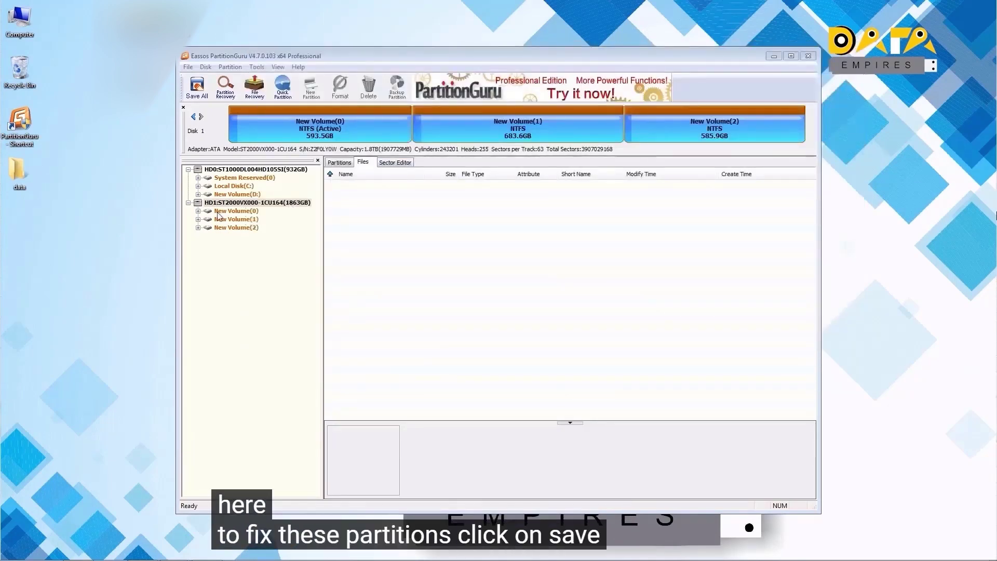
Save all partition changes to the disk using the MBR partition table style.
click(198, 92)
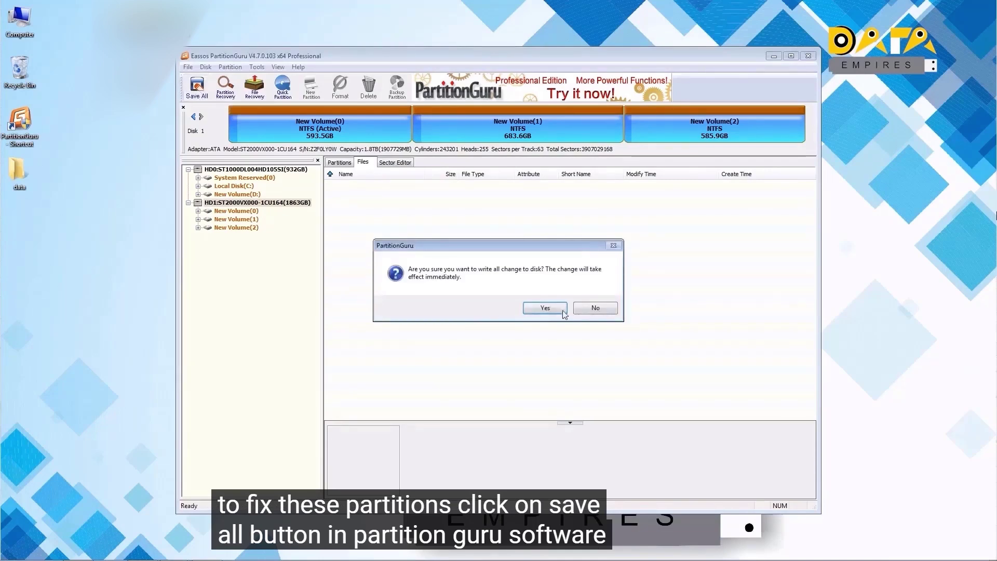
click(544, 308)
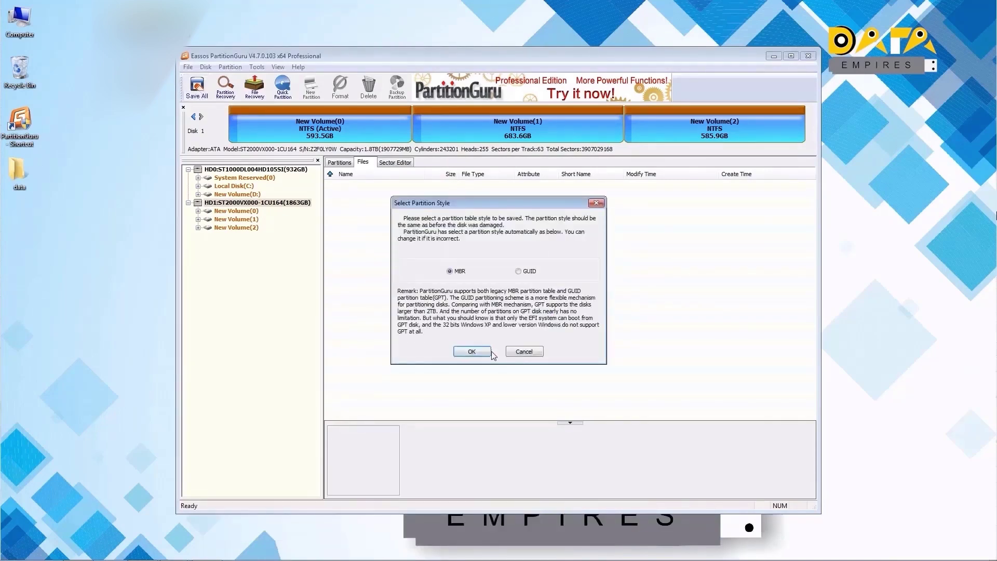
click(473, 353)
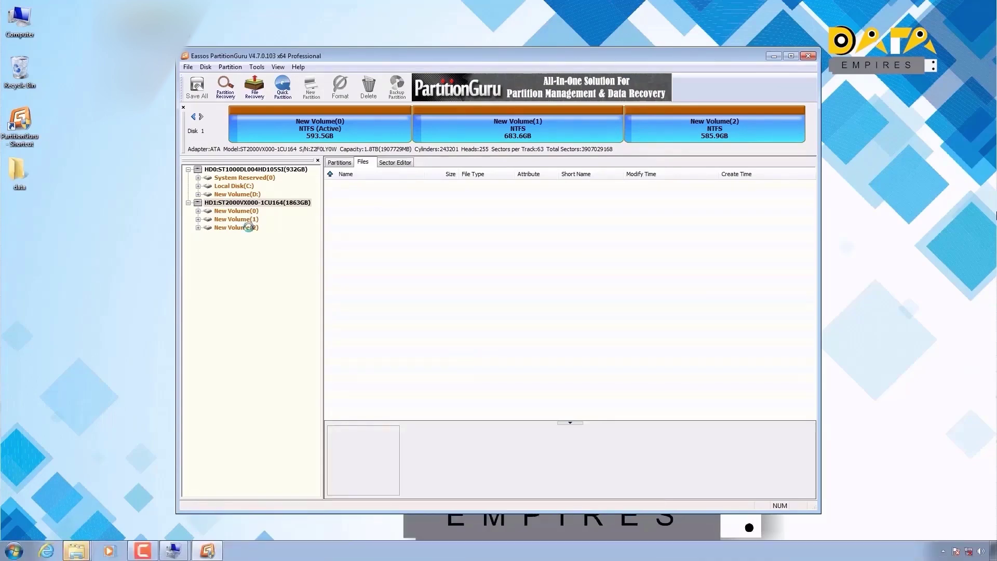
Close the AutoPlay windows opened for the restored volumes.
mouse_move(78, 550)
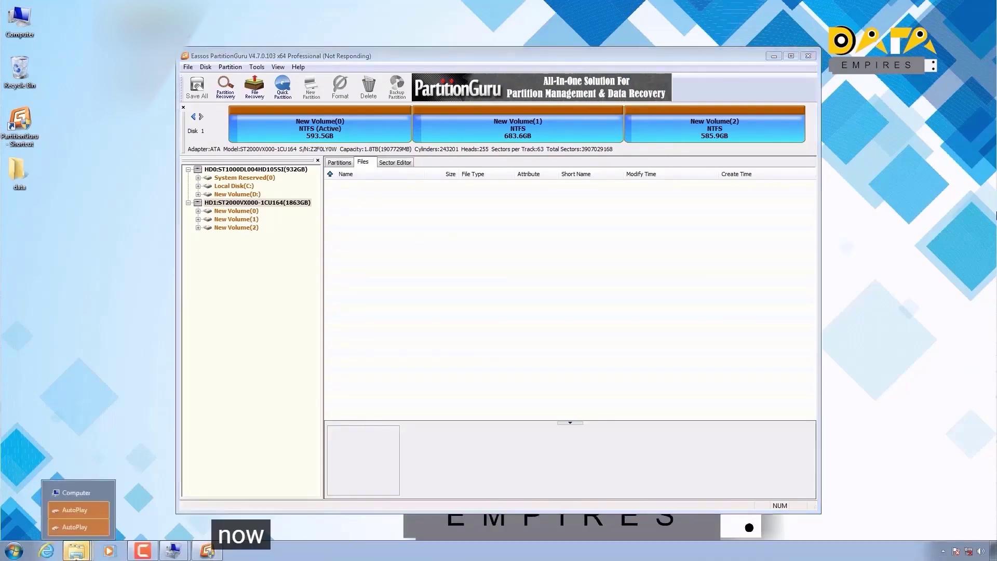
click(84, 529)
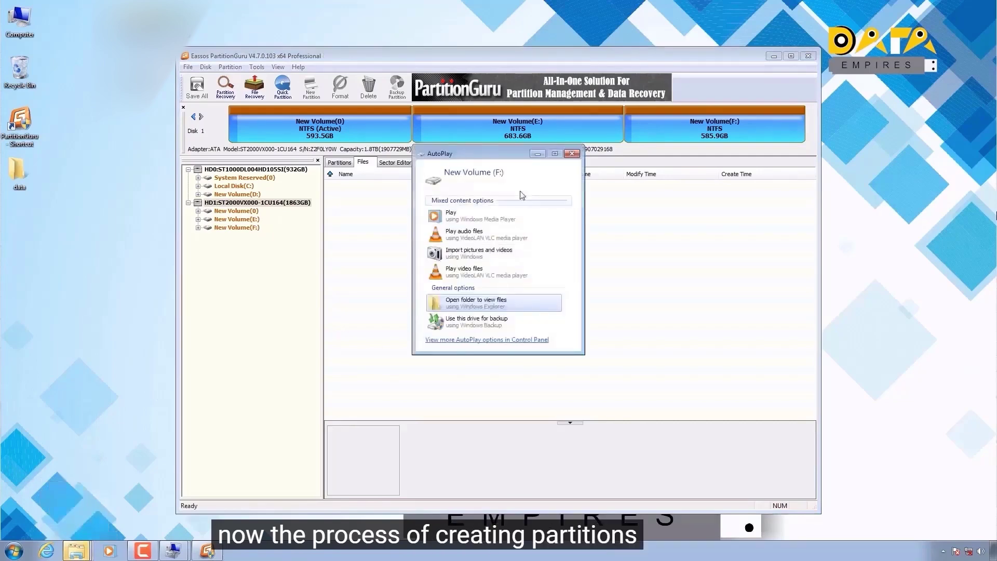
click(578, 156)
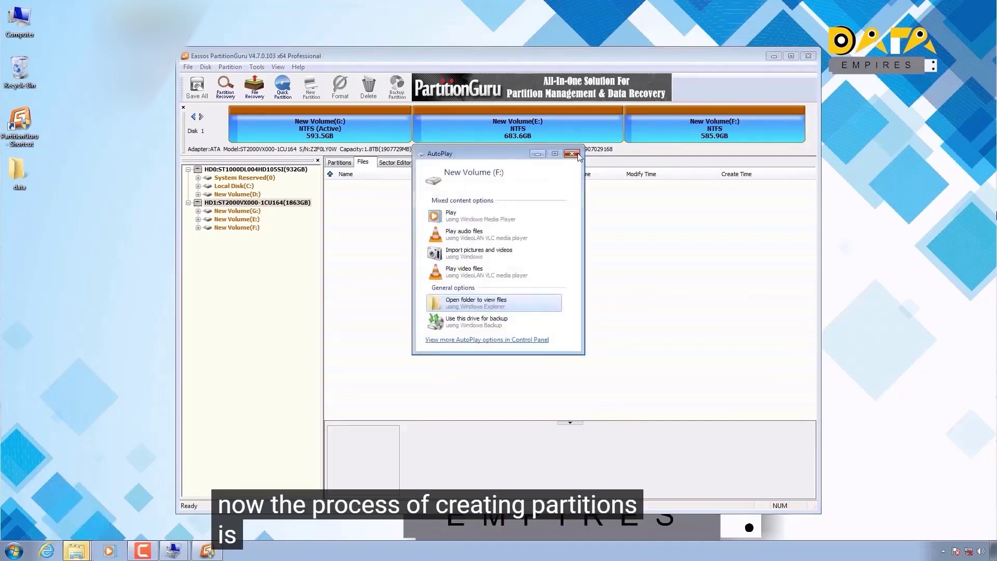
click(573, 153)
click(78, 551)
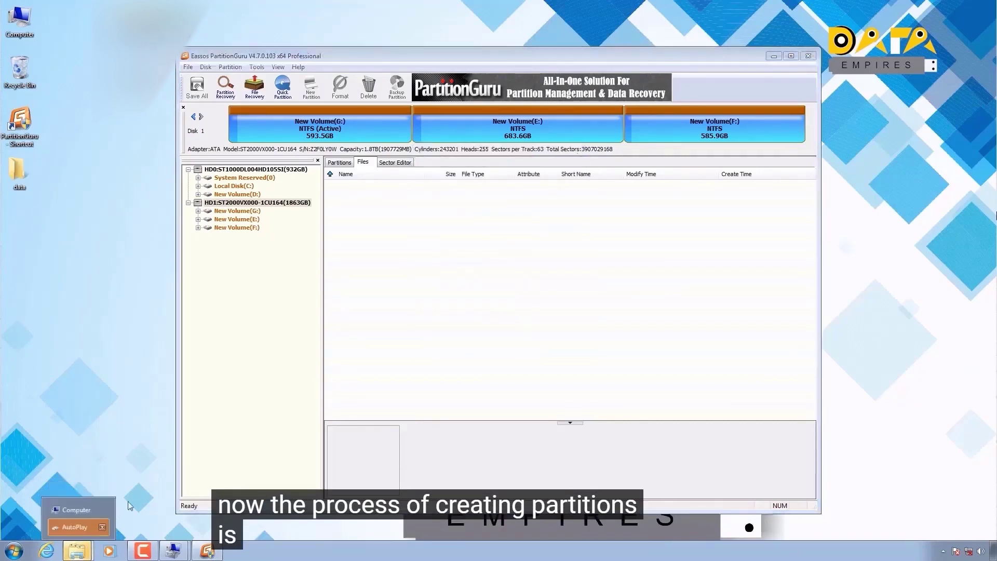
click(81, 527)
click(572, 153)
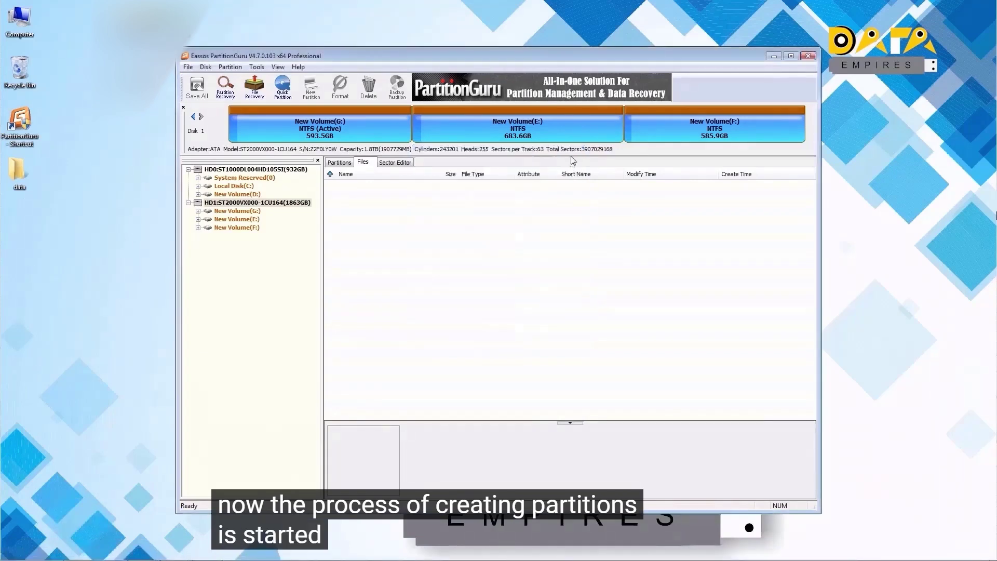
Open Computer in Windows Explorer and inspect the folders on restored volumes E:, G: and F:.
double_click(19, 20)
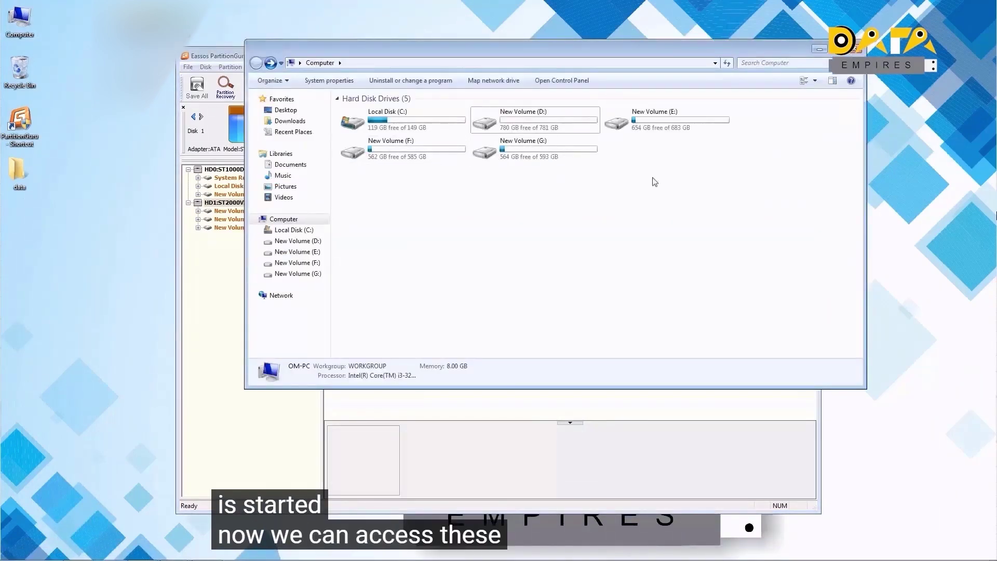
double_click(672, 123)
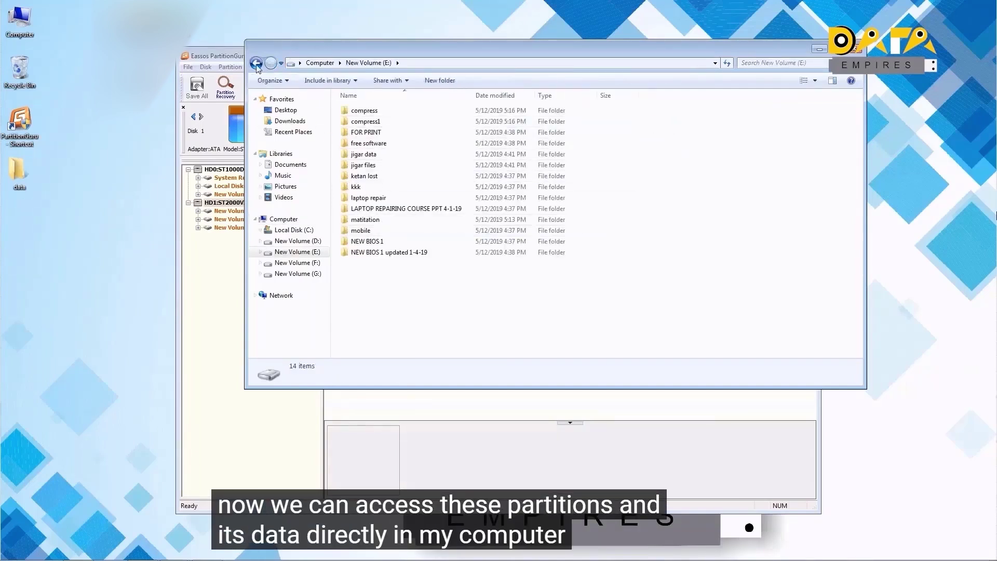
click(256, 63)
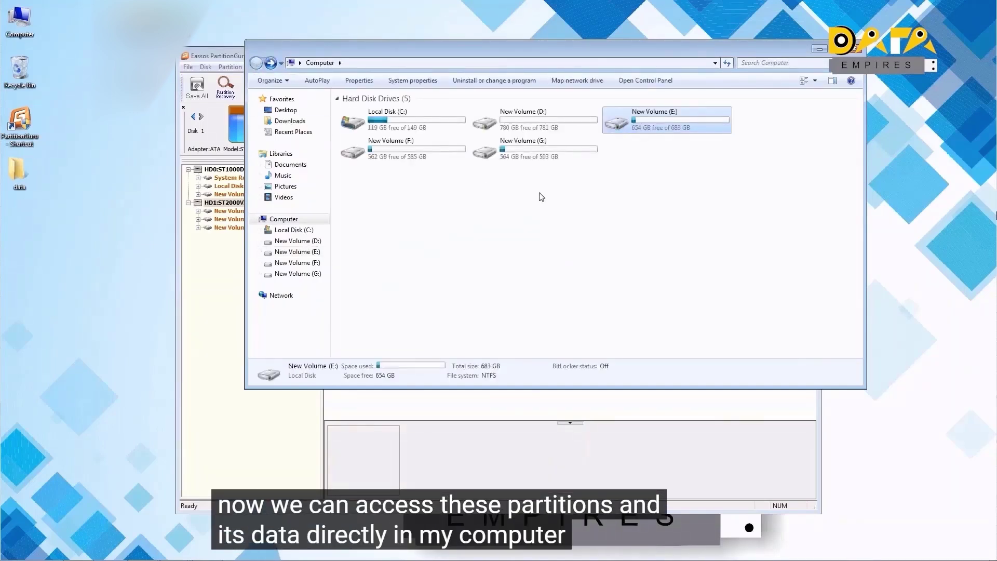
double_click(546, 154)
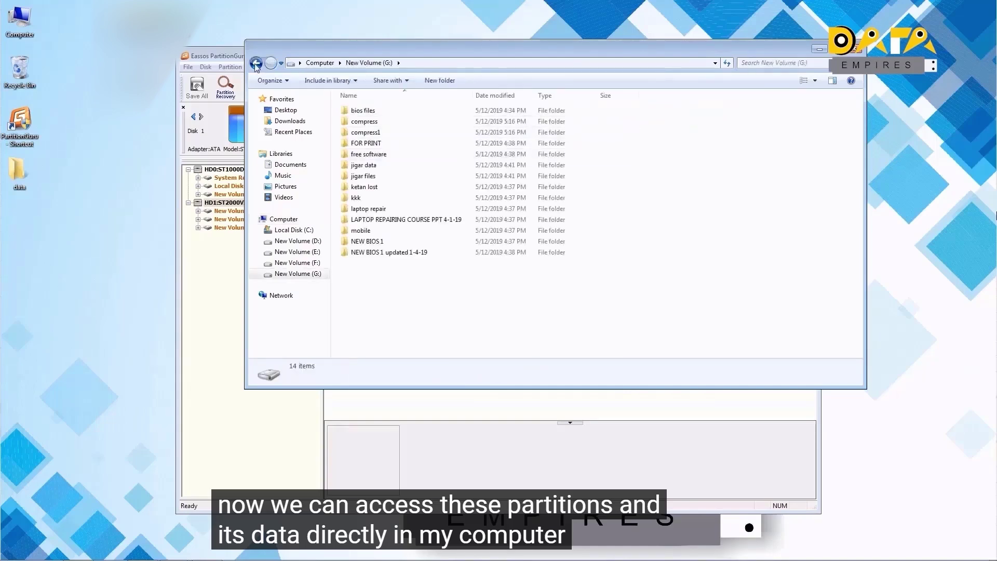
click(256, 63)
double_click(416, 155)
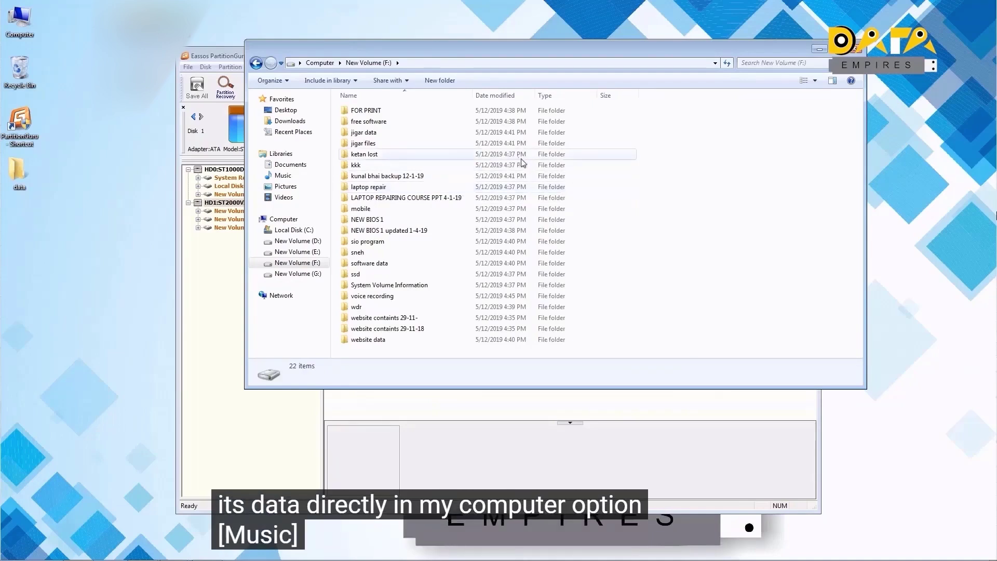
click(255, 62)
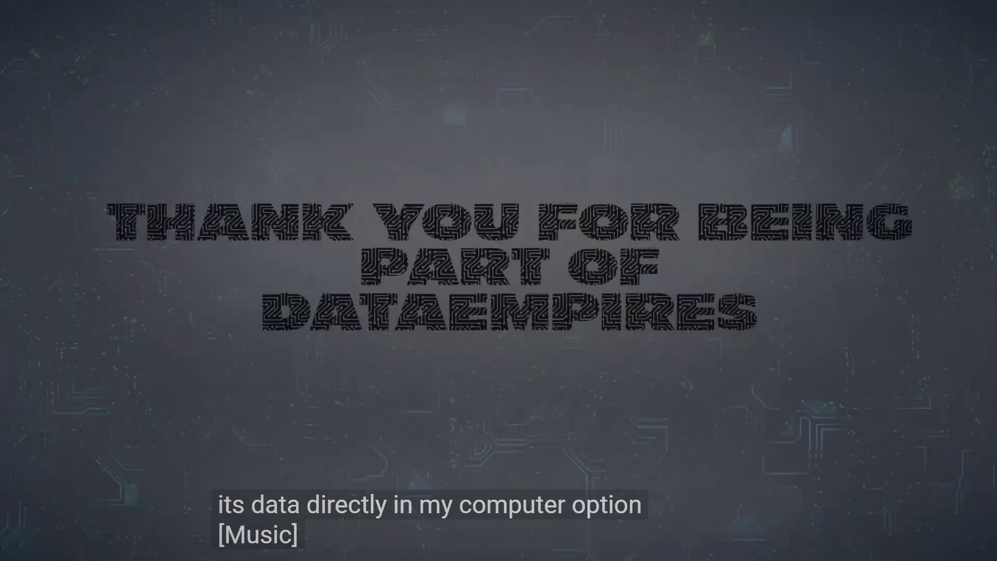